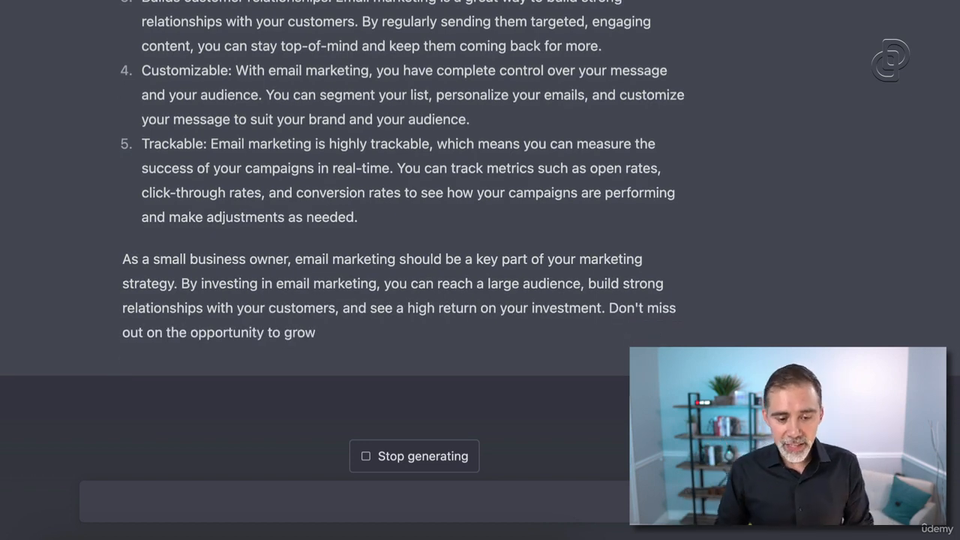
Switch to the Blog Post / Article prompt document and delete the [topic] placeholder from its opening sentence
click(430, 537)
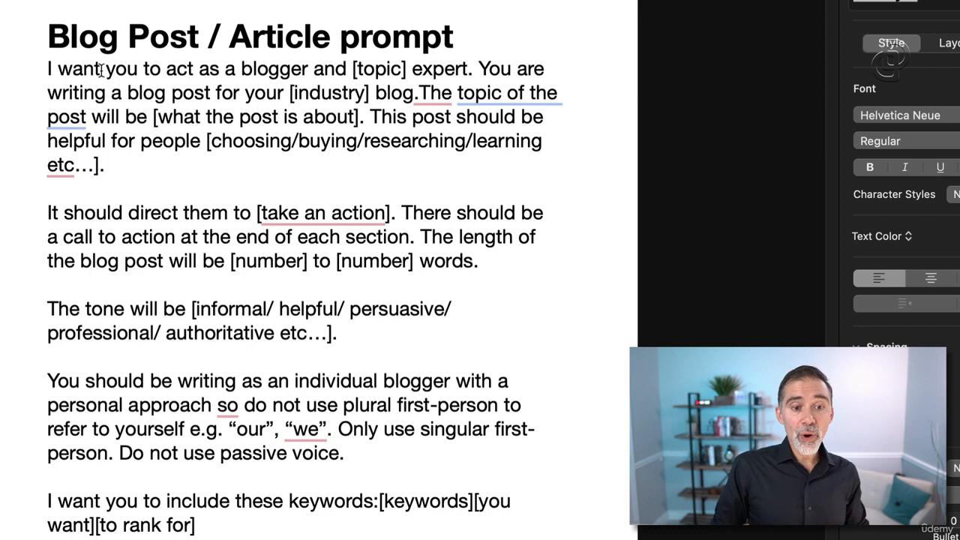
drag(48, 68, 218, 536)
click(218, 536)
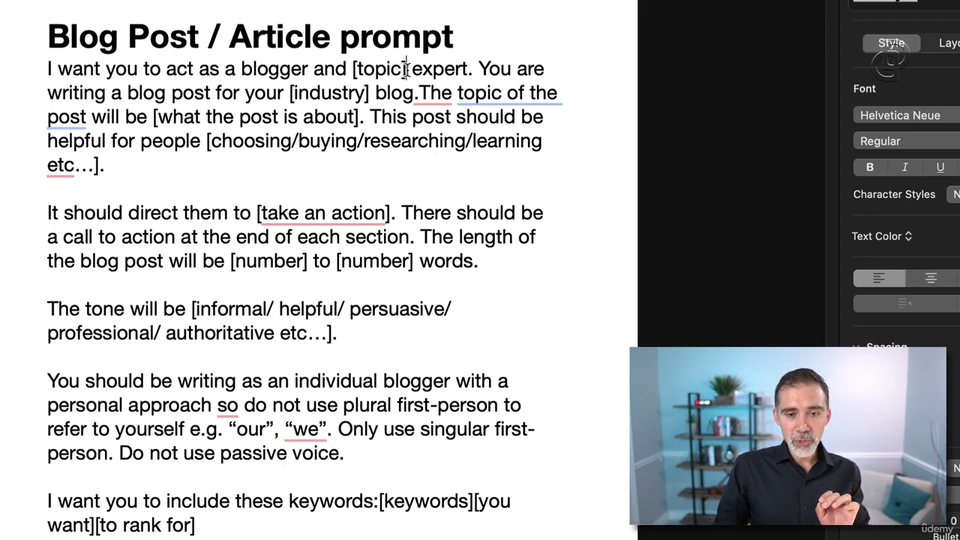
key(BackSpace)
key(BackSpace)
key(BackSpace)
key(BackSpace)
key(BackSpace)
key(BackSpace)
key(BackSpace)
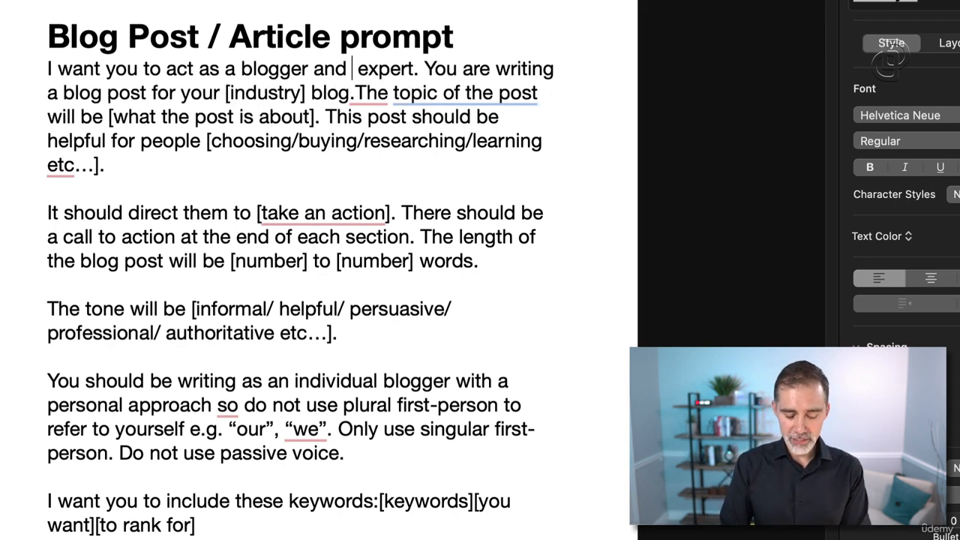
text(email marke)
key(BackSpace)
key(BackSpace)
key(BackSpace)
key(BackSpace)
key(BackSpace)
key(BackSpace)
key(BackSpace)
key(BackSpace)
key(BackSpace)
key(BackSpace)
key(BackSpace)
Enter "digital marketing" as the blogger's area of expertise and replace the [industry] placeholder with "email marketing"
text(digita)
key(BackSpace)
text(al)
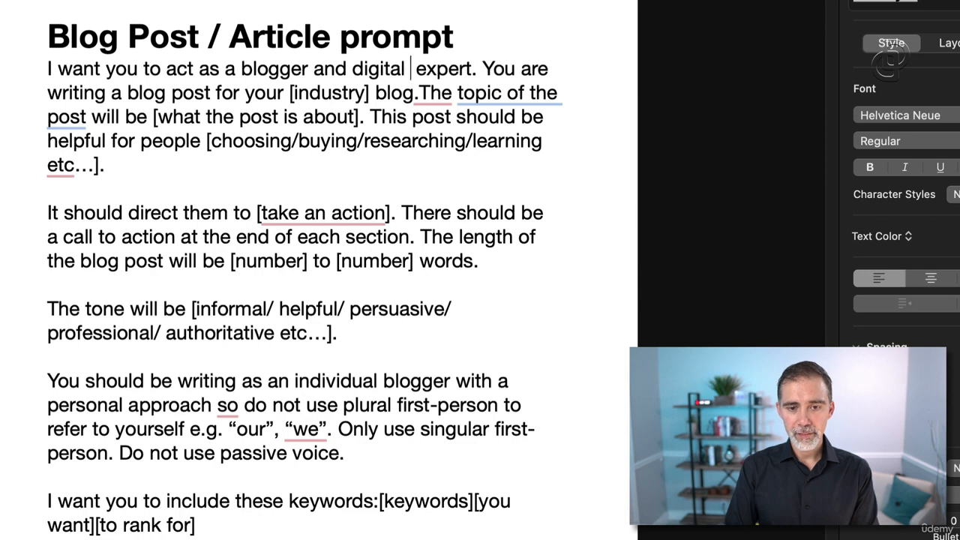
text( marketing)
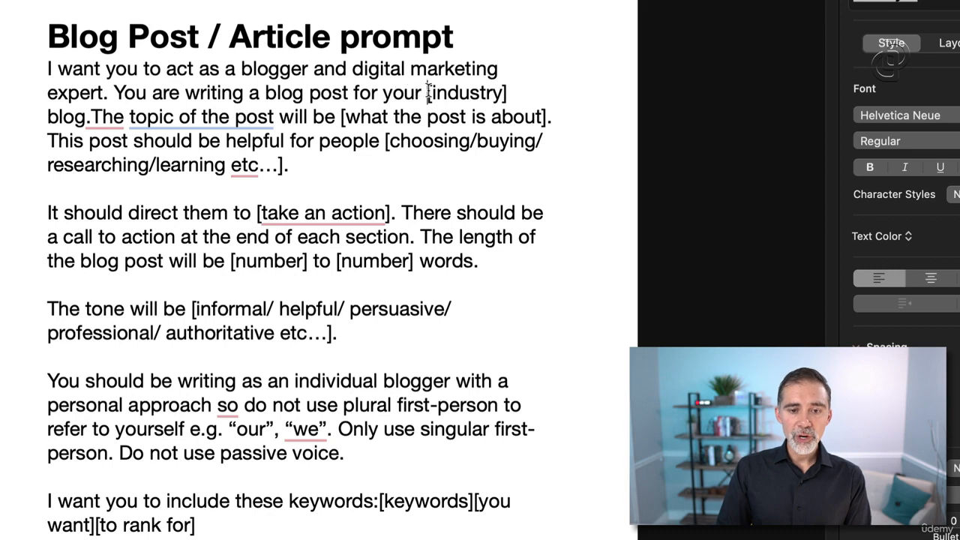
drag(428, 92, 504, 92)
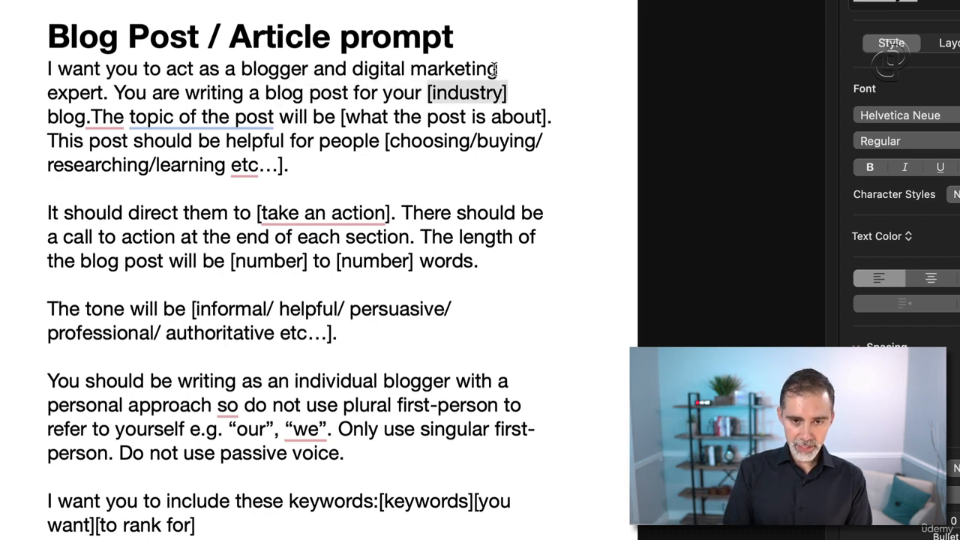
text(email marketing)
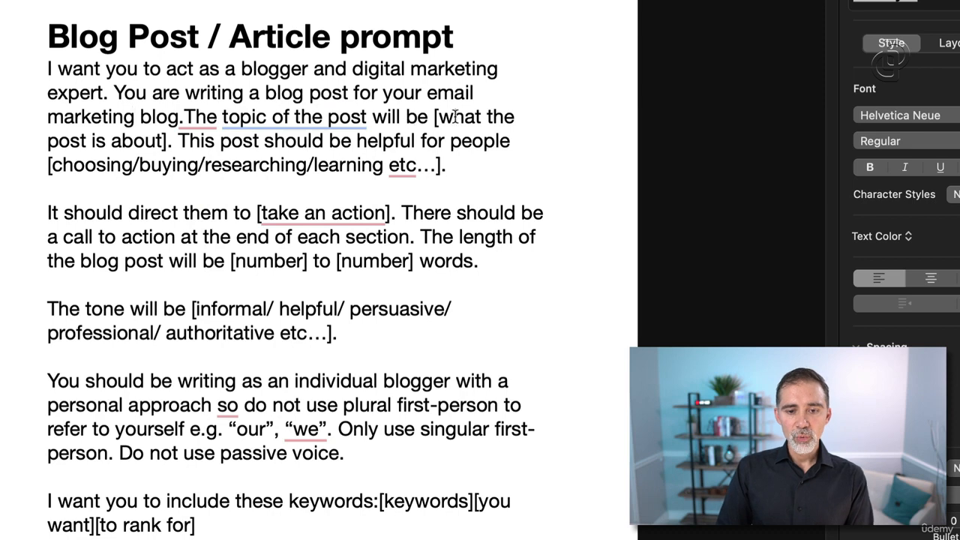
Replace the [what the post is about] placeholder with "5 Reasons Why Email Marketing Is Essential for Small Businesses", copied from the ChatGPT conversation
drag(435, 118, 168, 143)
key(BackSpace)
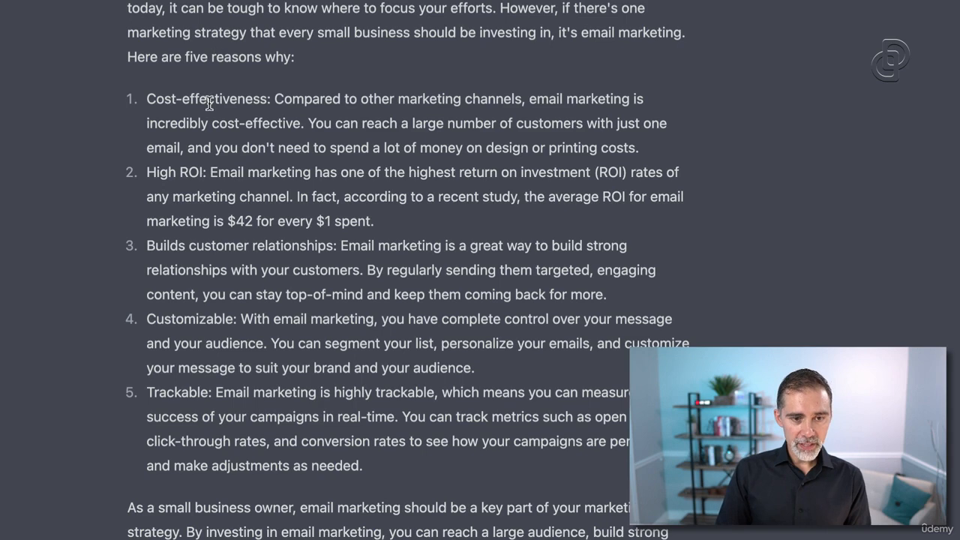
scroll(214, 102, up, 10)
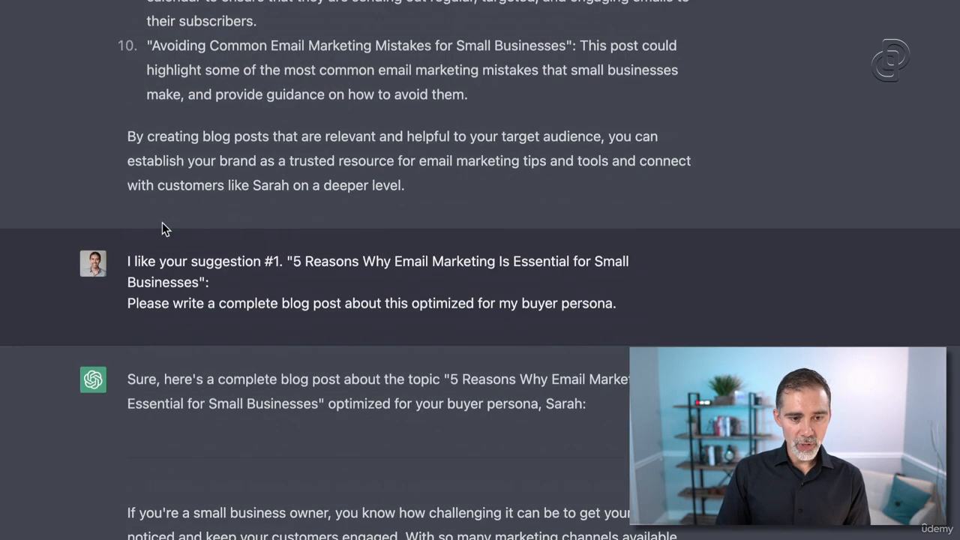
drag(293, 262, 201, 274)
key(super+c)
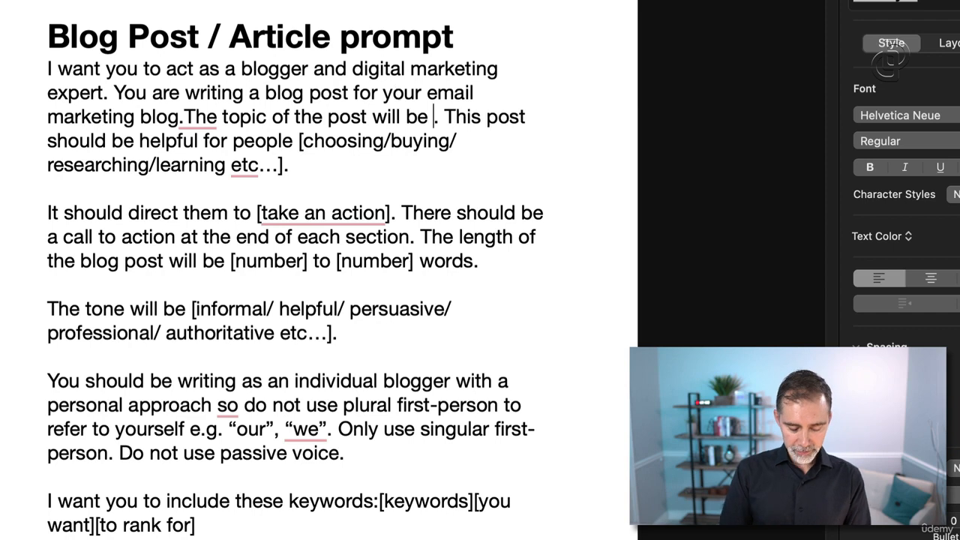
key(super+v)
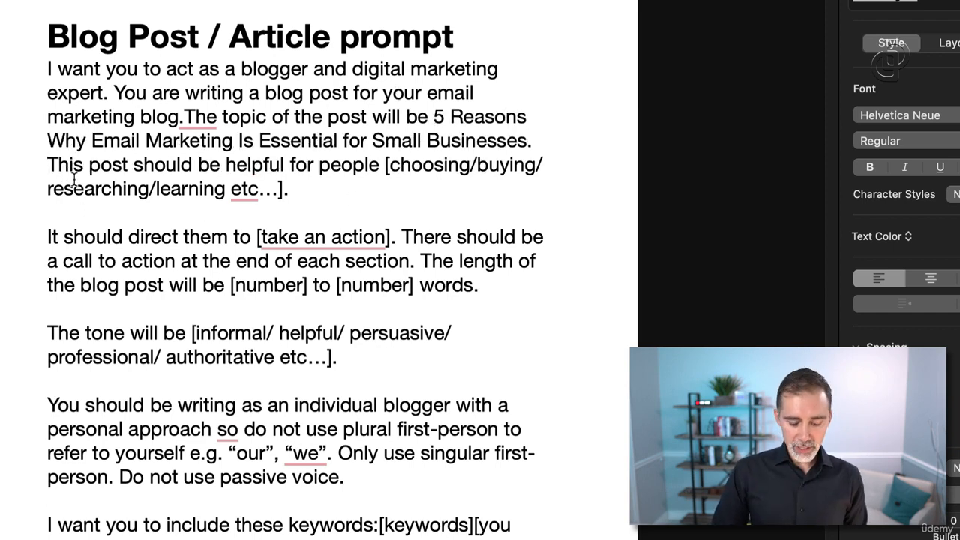
Put the sentence about who the post helps in its own paragraph and reword it to "This post should be helpful for my buyer persona."
key(Return)
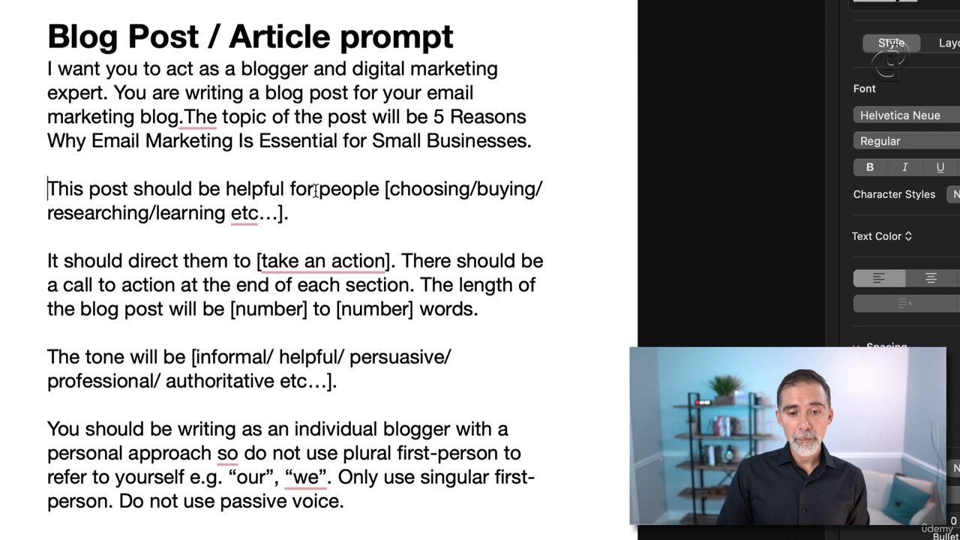
drag(313, 189, 297, 213)
text(my)
key(BackSpace)
key(BackSpace)
key(BackSpace)
key(BackSpace)
text(m)
key(BackSpace)
key(BackSpace)
text(r m)
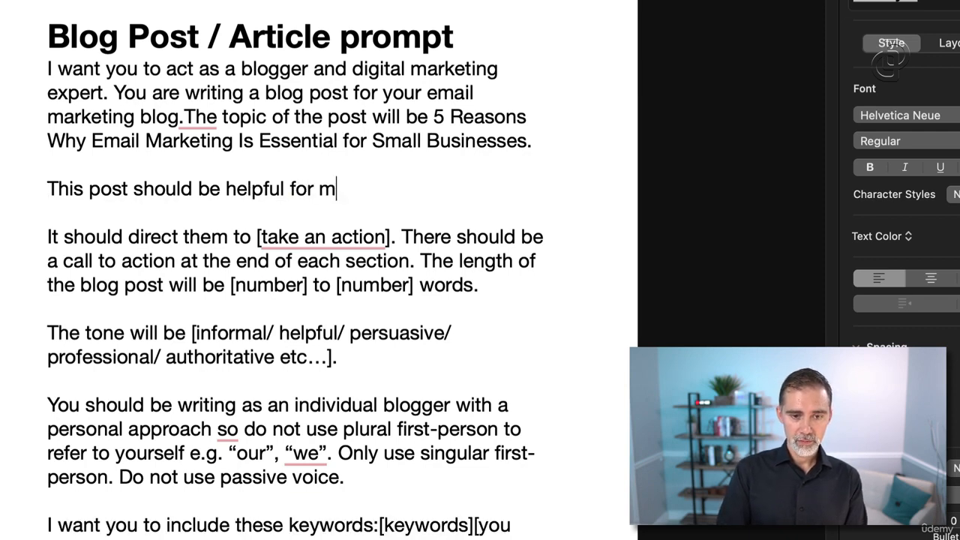
text(y buyer persoan)
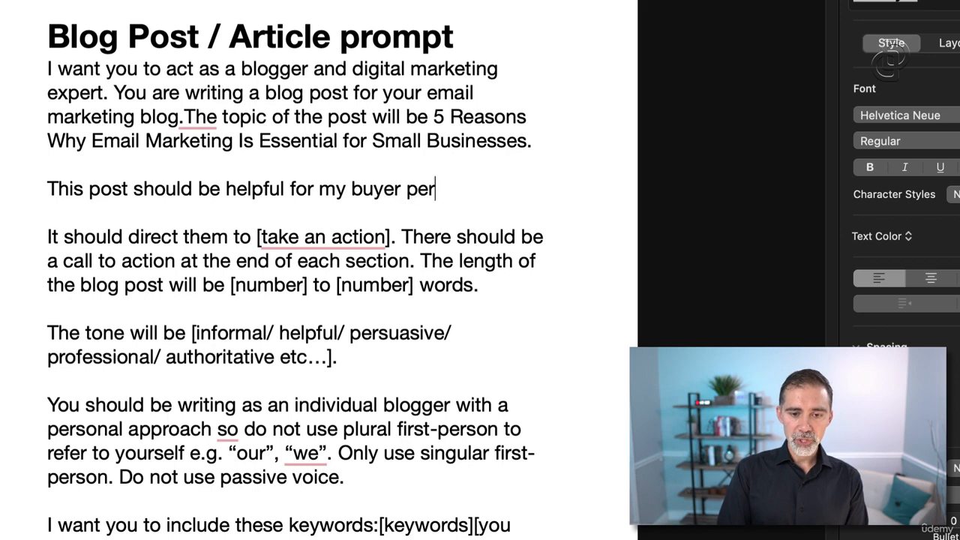
key(BackSpace)
key(BackSpace)
text(na.)
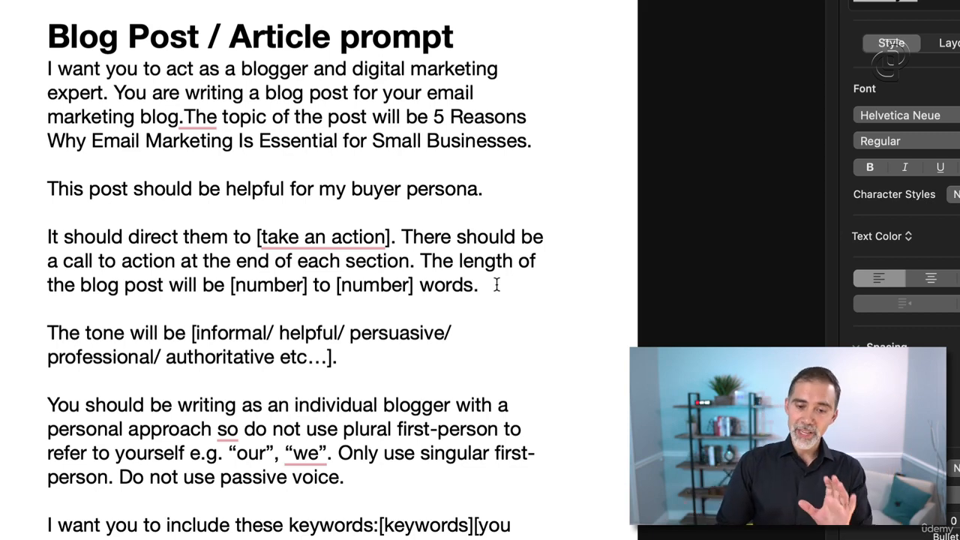
Delete the two sentences about directing readers to an action and ending each section with a call to action
drag(491, 277, 58, 248)
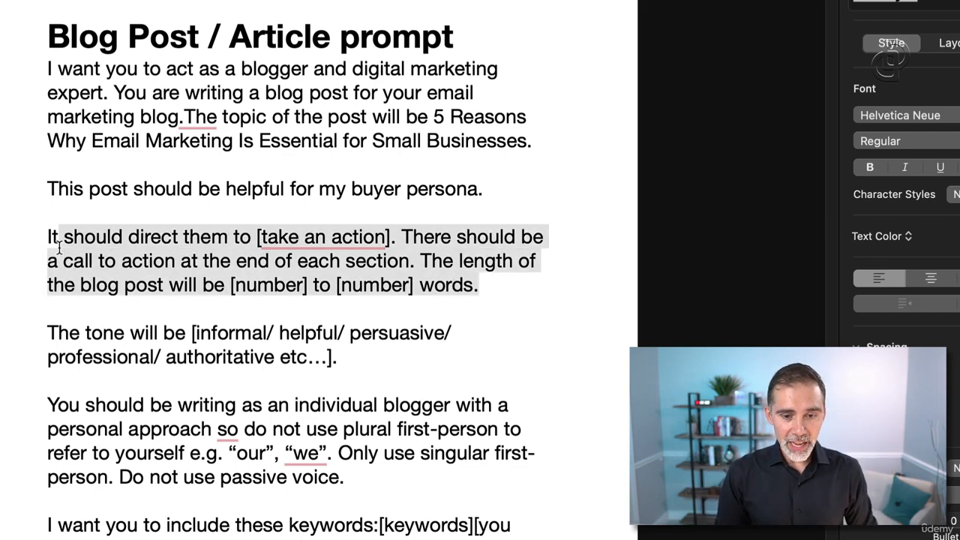
drag(413, 260, 40, 245)
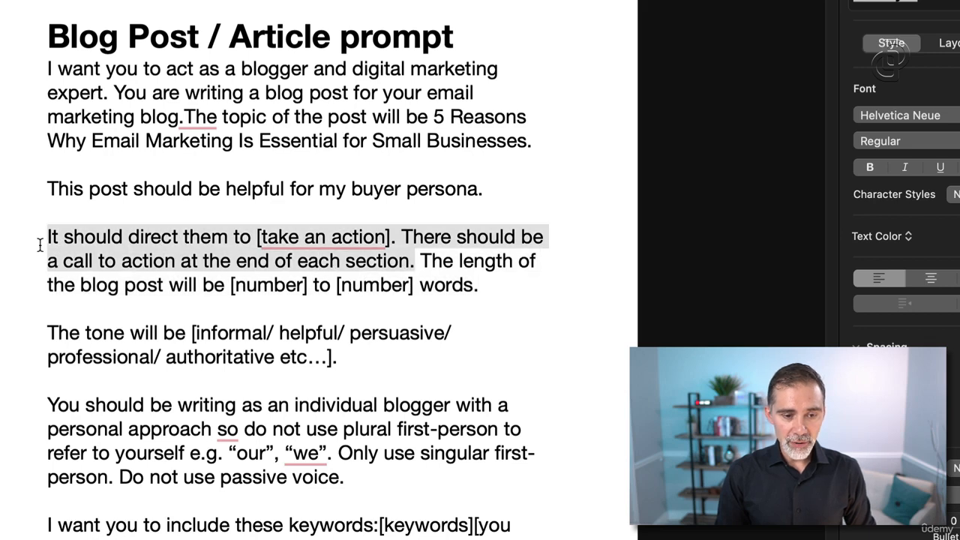
key(BackSpace)
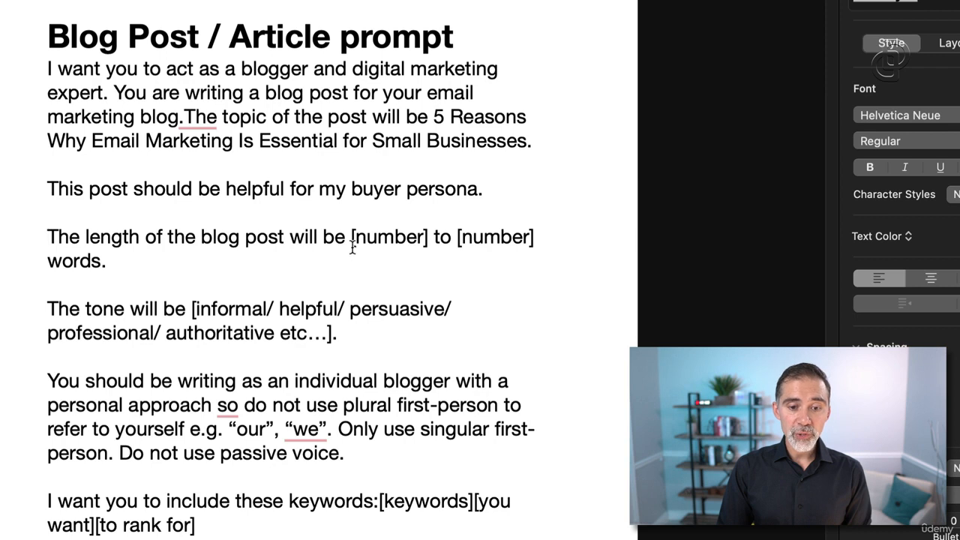
Fill in the blog post length as 1000 to 2500 words in place of the [number] placeholders
drag(351, 238, 425, 239)
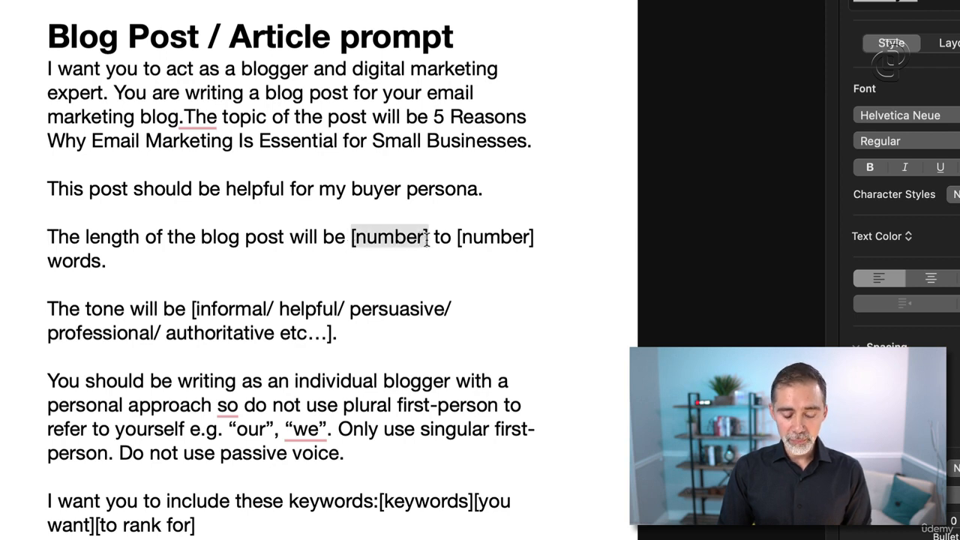
text(1000)
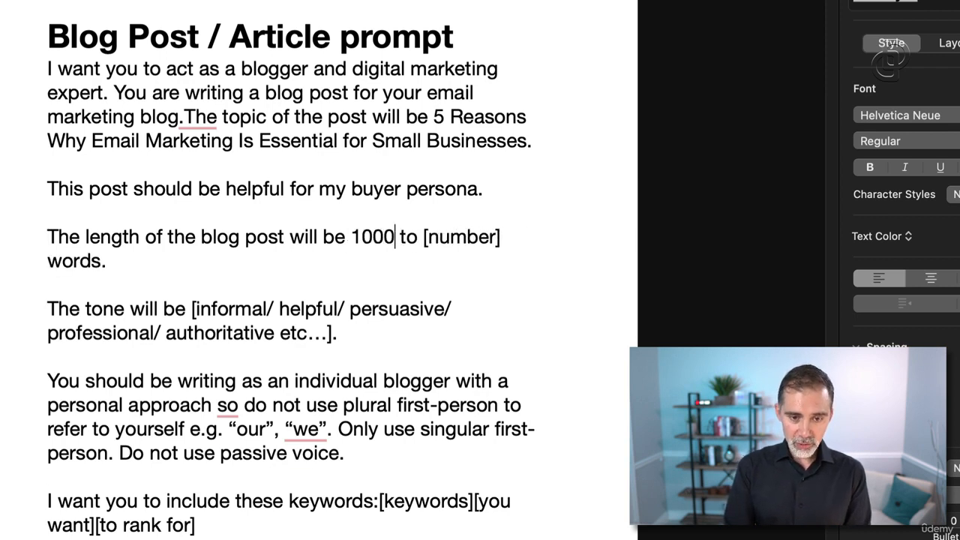
drag(423, 240, 502, 237)
text(2500)
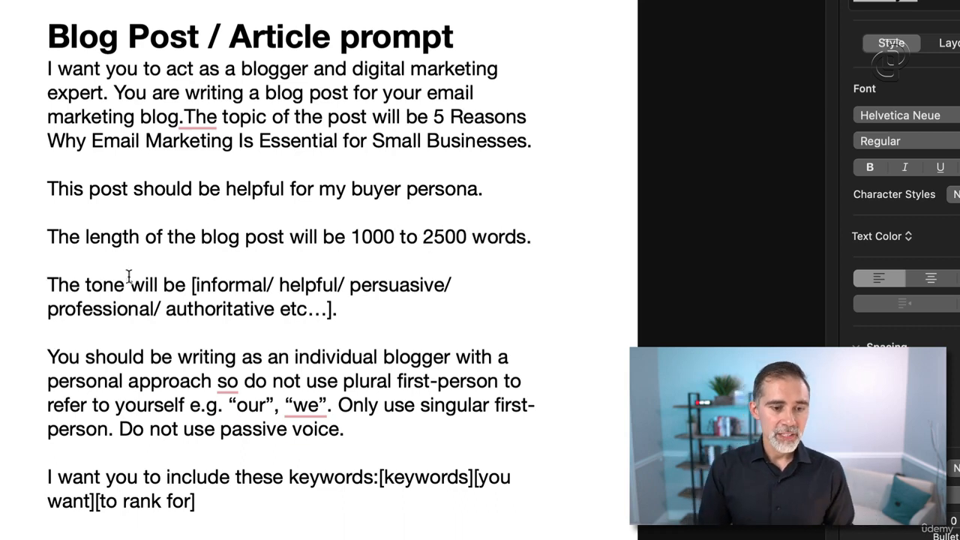
Replace the bracketed tone options so the sentence reads "The tone will be informal."
drag(189, 285, 341, 309)
text(inform)
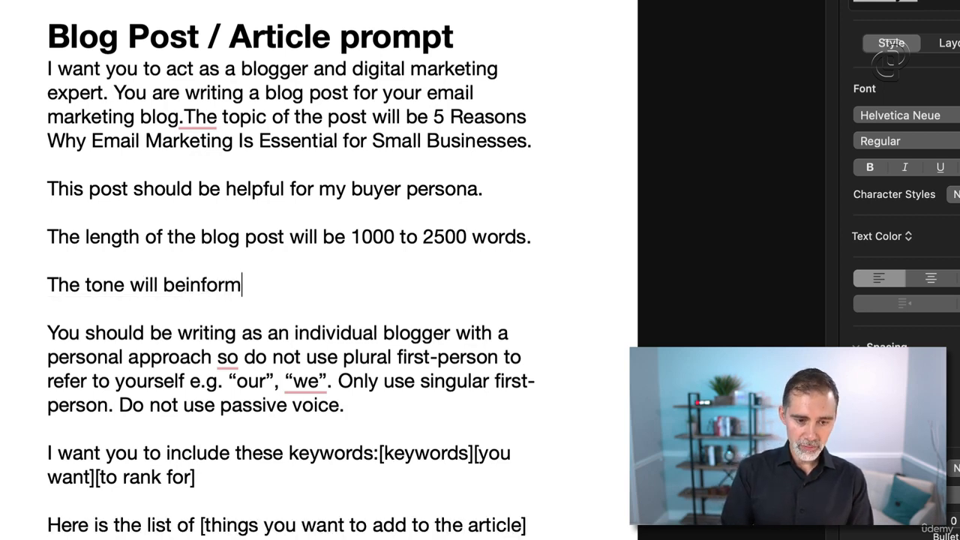
key(BackSpace)
key(BackSpace)
key(BackSpace)
key(BackSpace)
key(BackSpace)
key(BackSpace)
text(i)
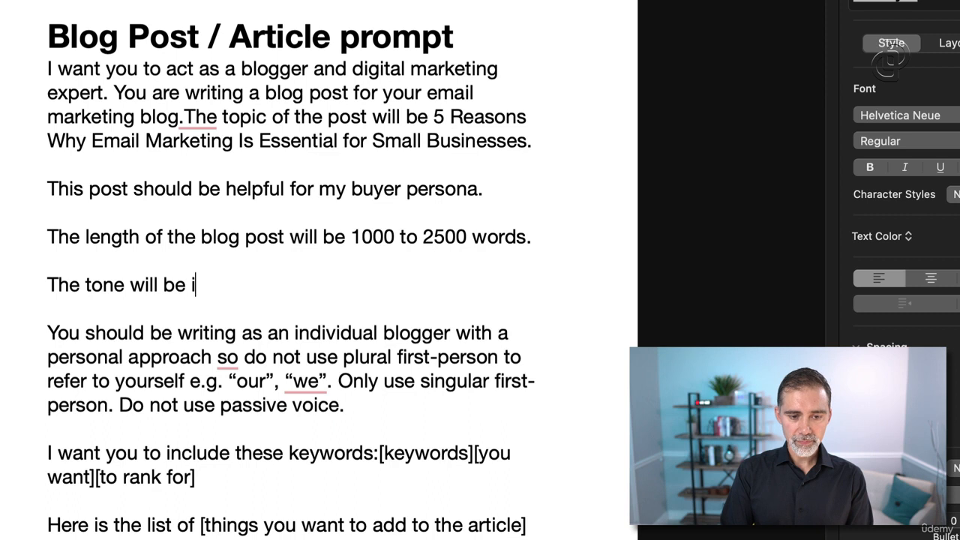
text(nformal.)
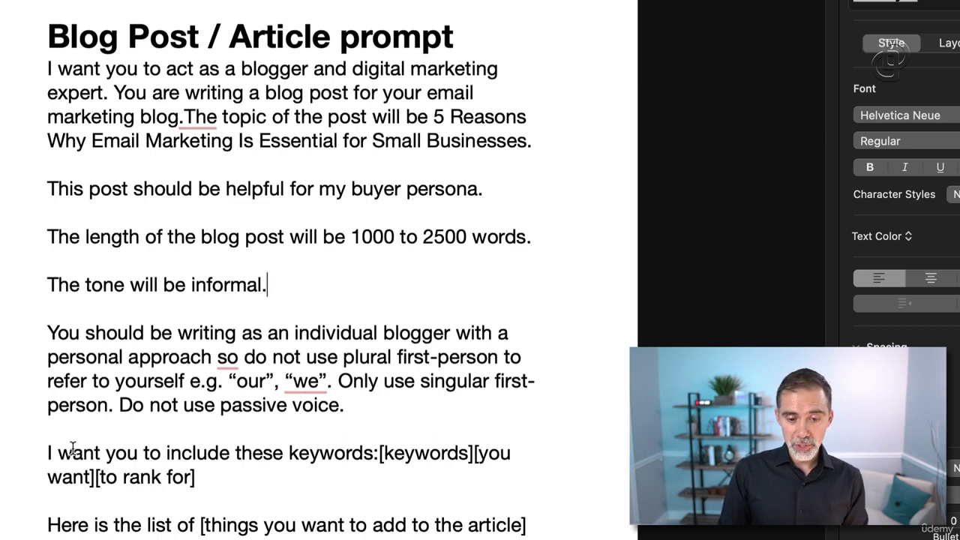
Delete the [keywords][you want][to rank for] placeholders, and look over the keyword ideas in Google Keyword Planner
drag(43, 452, 195, 477)
click(198, 477)
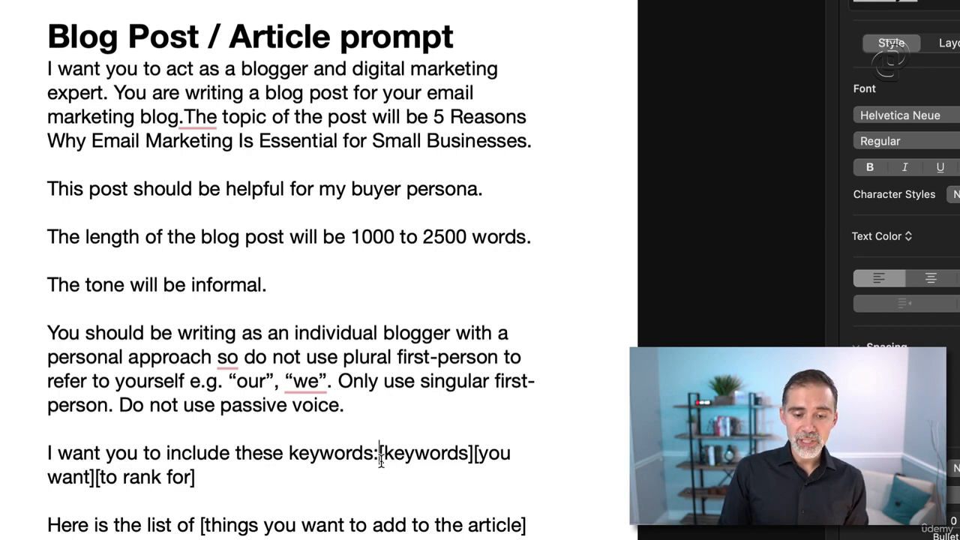
drag(380, 453, 389, 472)
key(BackSpace)
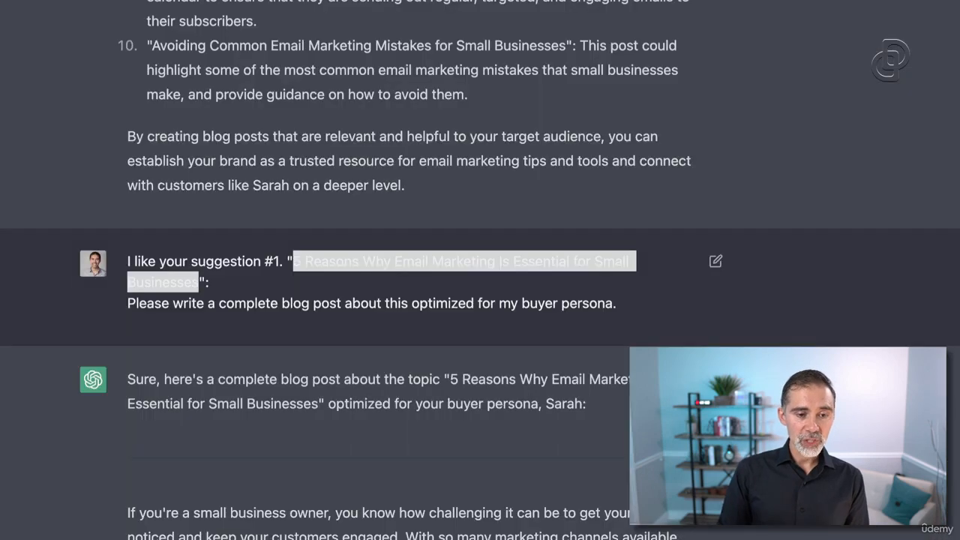
scroll(285, 227, up, 15)
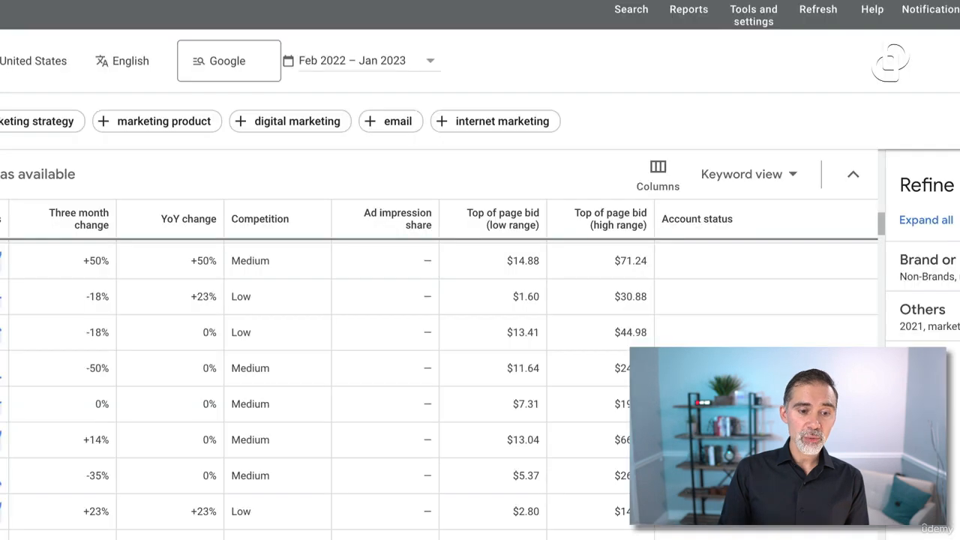
scroll(33, 469, up, 2)
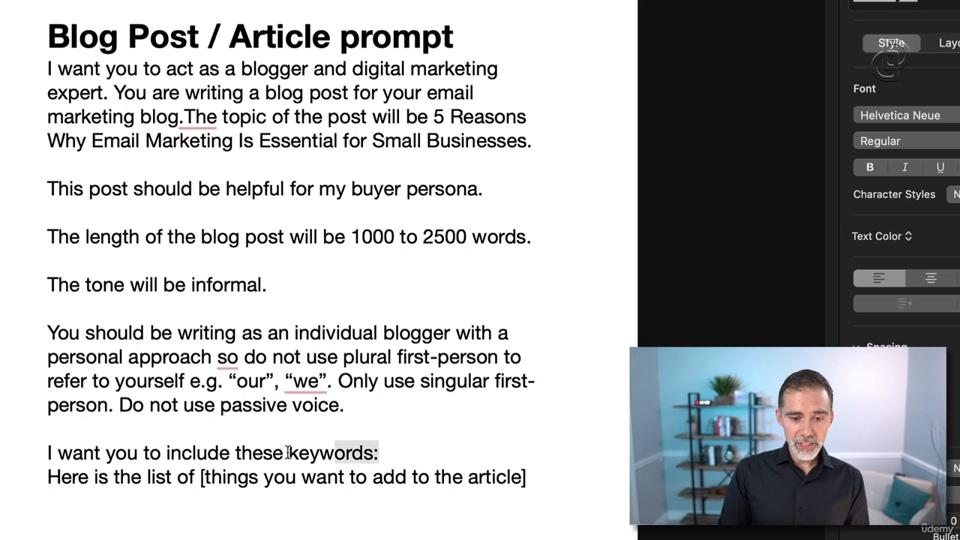
Delete the rest of the "I want you to include these keywords:" sentence and the "Here is the list of" line below it
drag(379, 452, 48, 453)
key(BackSpace)
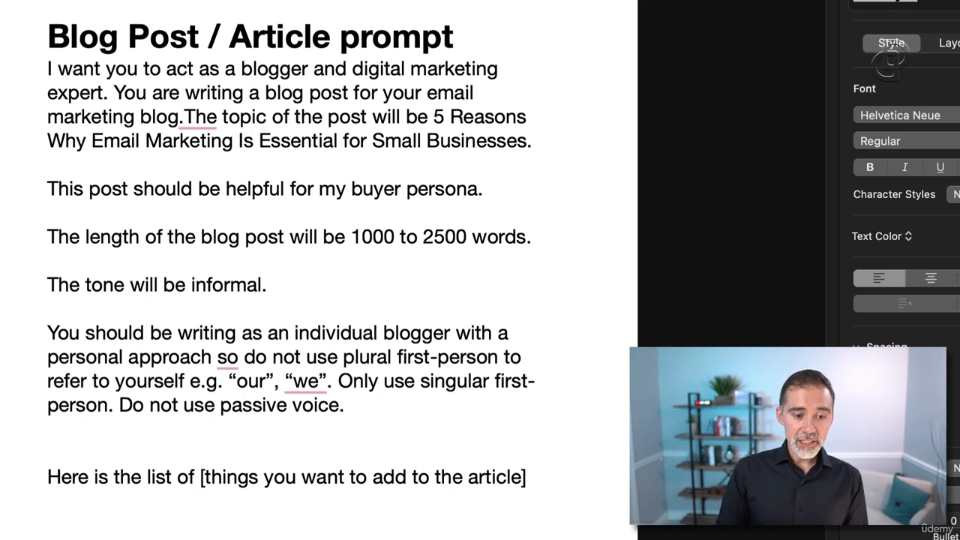
drag(553, 482, 34, 479)
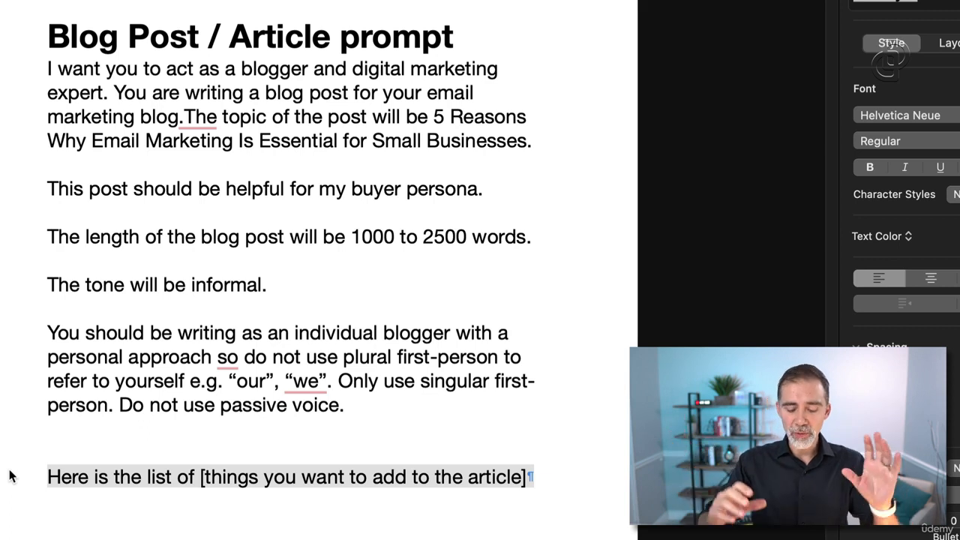
key(BackSpace)
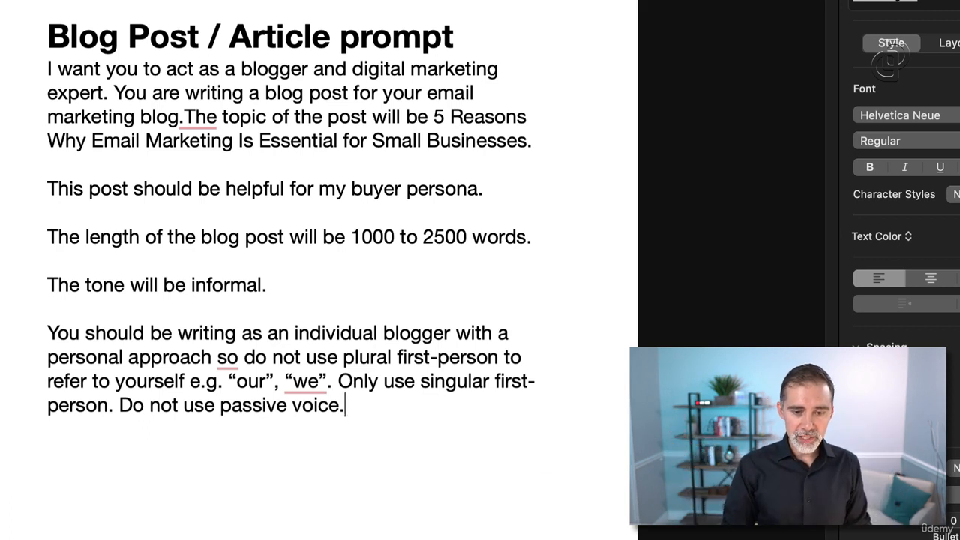
Copy the whole prompt text below the heading, switch to ChatGPT and submit it as a new message
drag(397, 409, 39, 68)
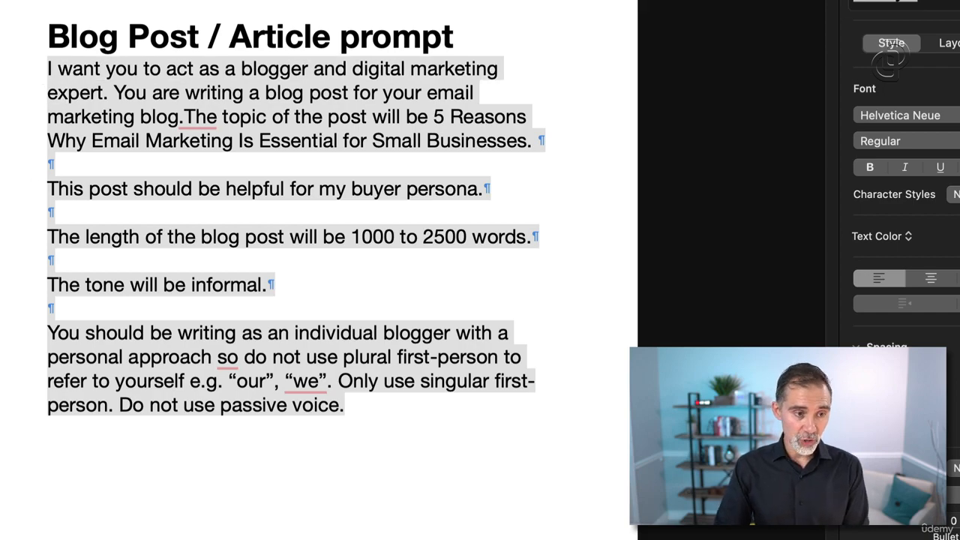
key(super+Tab)
scroll(260, 322, down, 20)
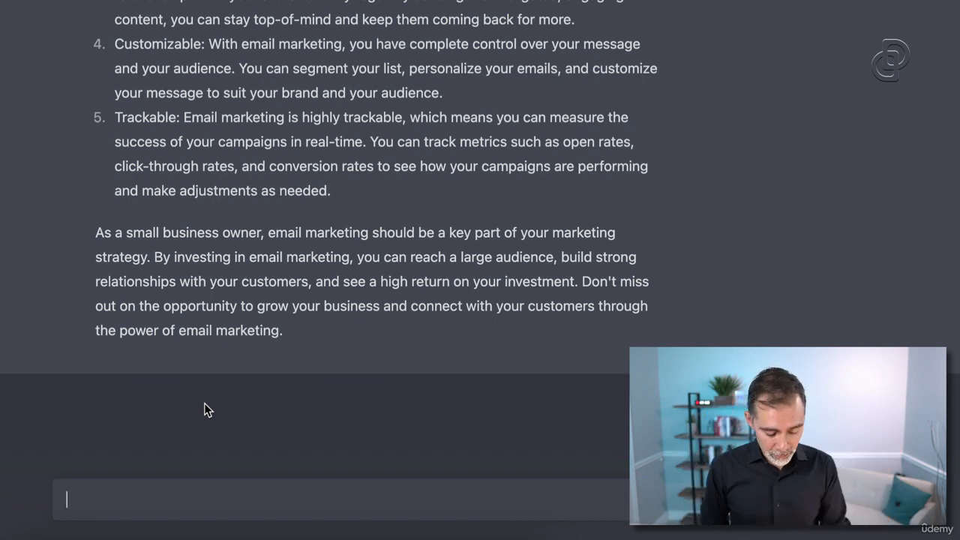
key(super+v)
key(Return)
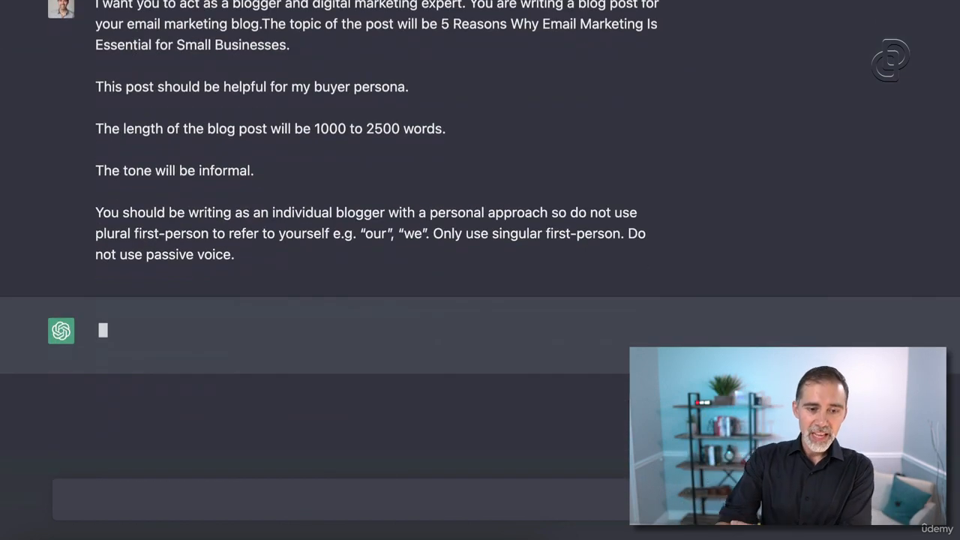